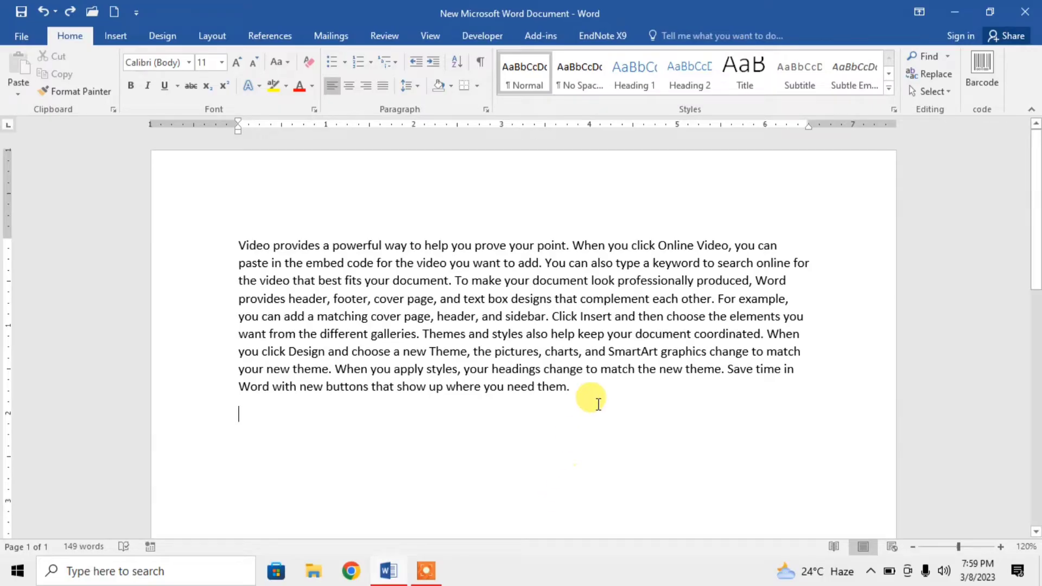
Step: Drag-select the whole 149-word sample paragraph from its end back to its start
mouse_move(576, 394)
left_mouse_down()
mouse_move(308, 303)
mouse_move(220, 253)
left_mouse_up()
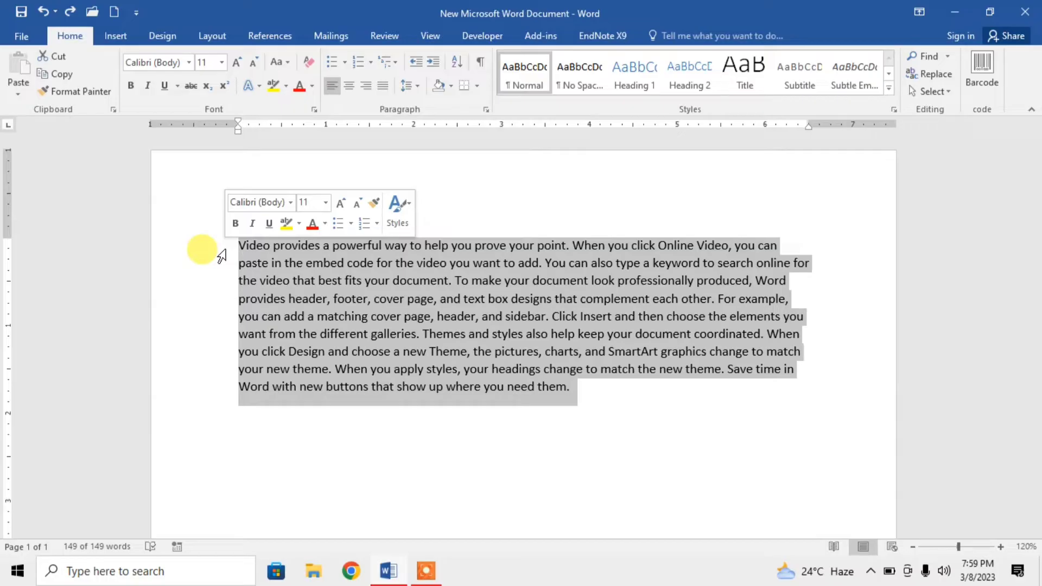
Step: Apply Justify alignment to the selected paragraph so lines reach both margins
left_click(386, 94)
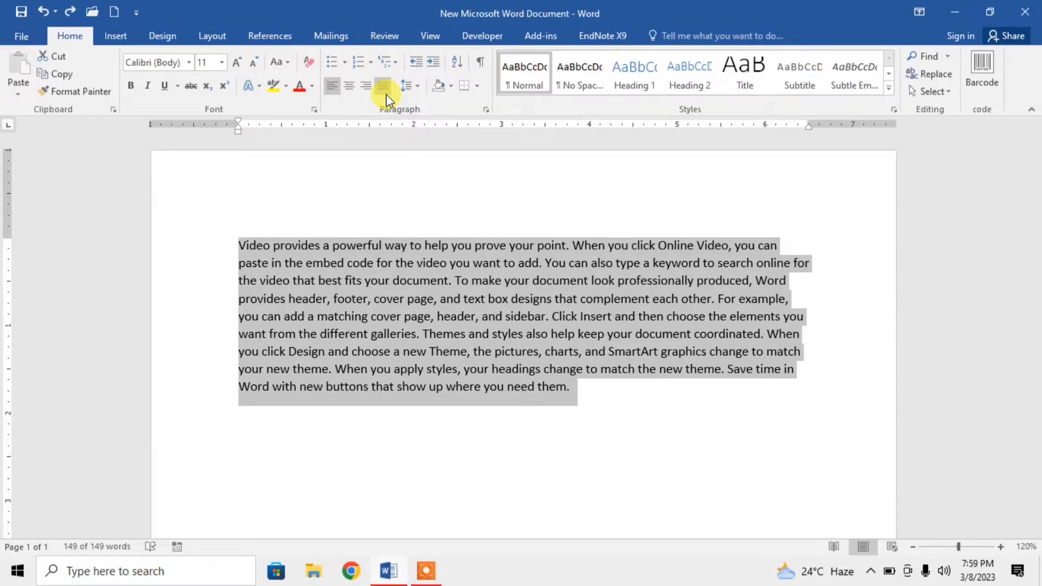
left_click(386, 94)
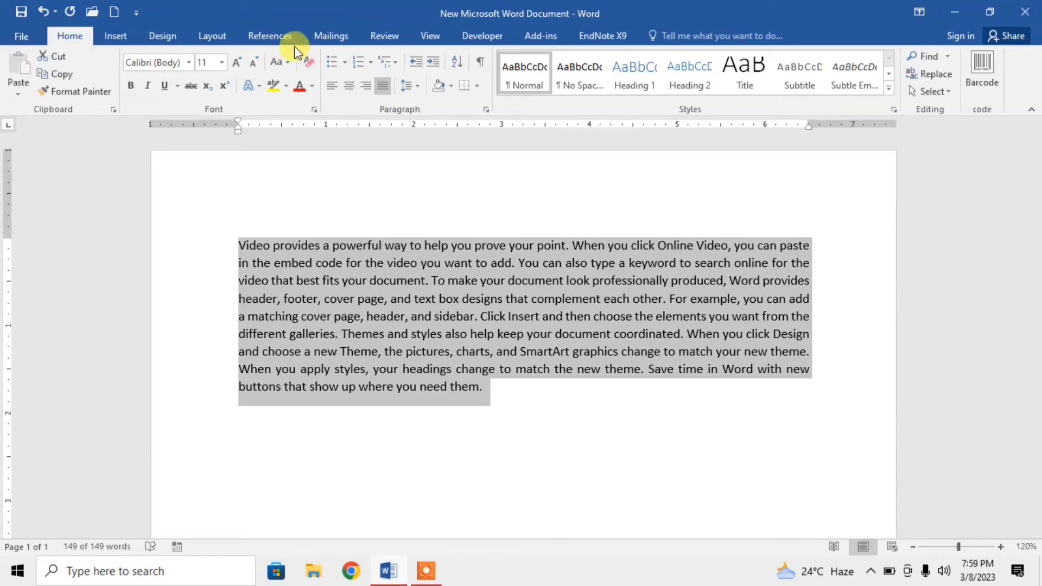
Step: Open the Drop Cap dropdown in the Insert tab's Text group
left_click(125, 39)
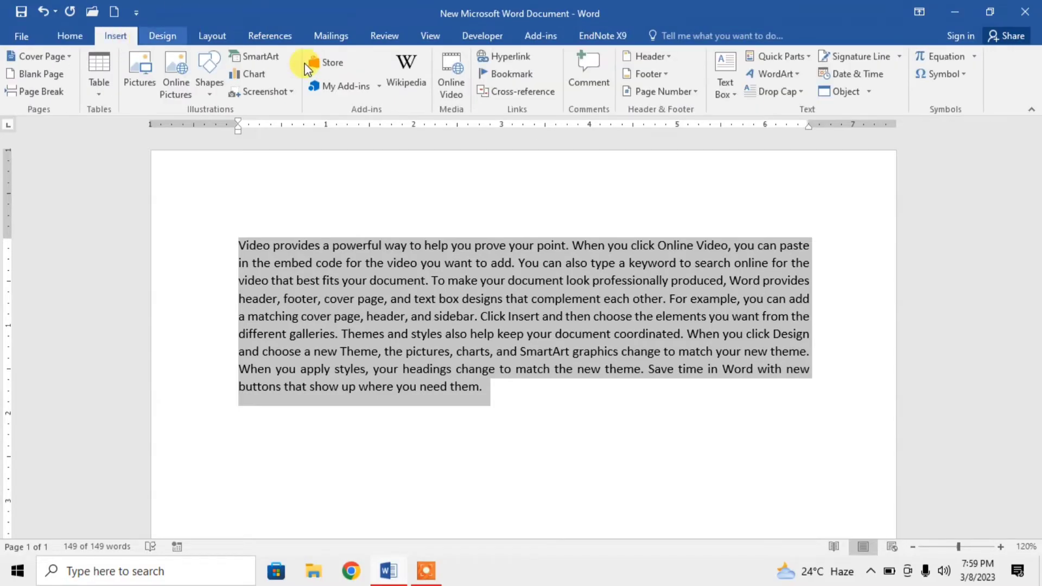
left_click(804, 96)
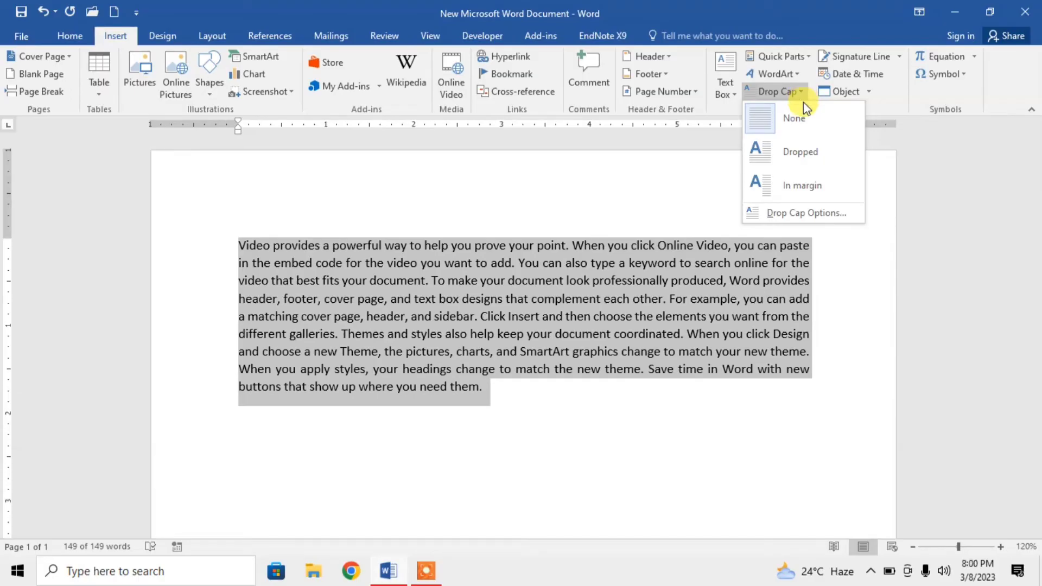
Step: Choose Dropped so the V becomes a three-line drop cap with text wrapping beside it
left_click(797, 140)
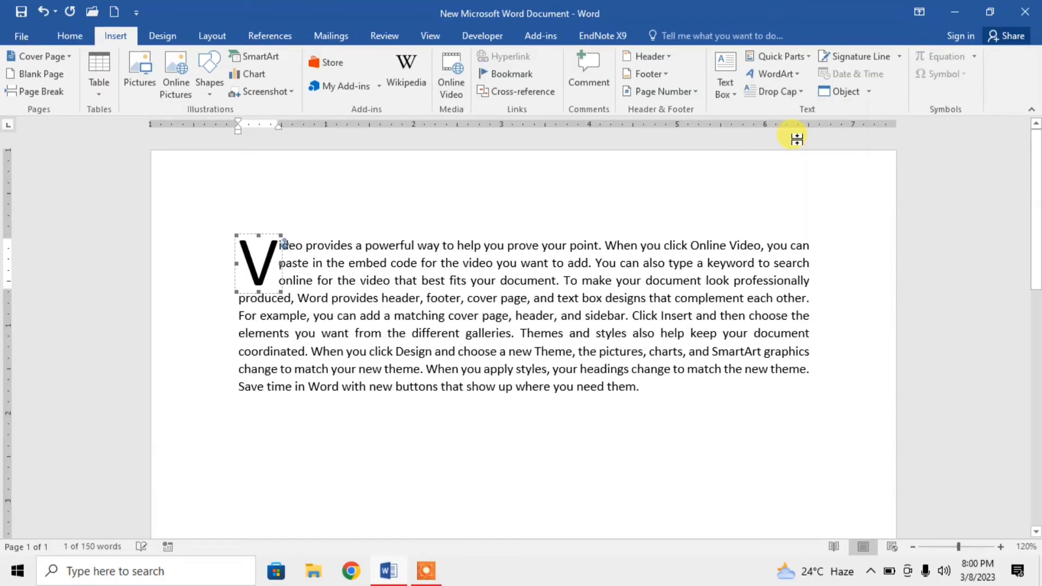